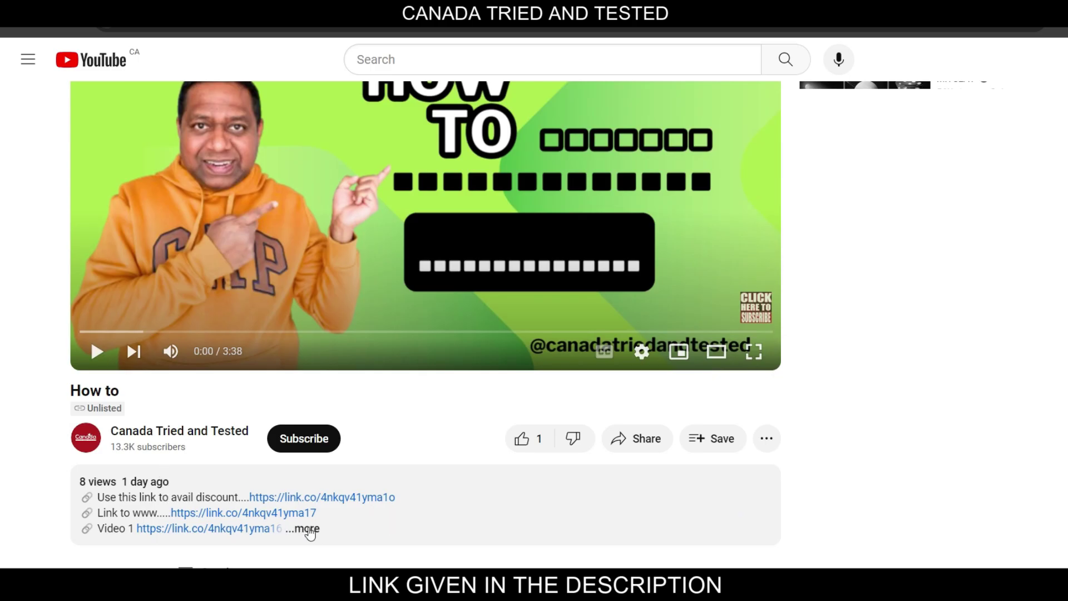
- Expand the YouTube video description to reveal the Ownr 15% discount link
{"action": "left_click", "coordinate": [313, 527]}
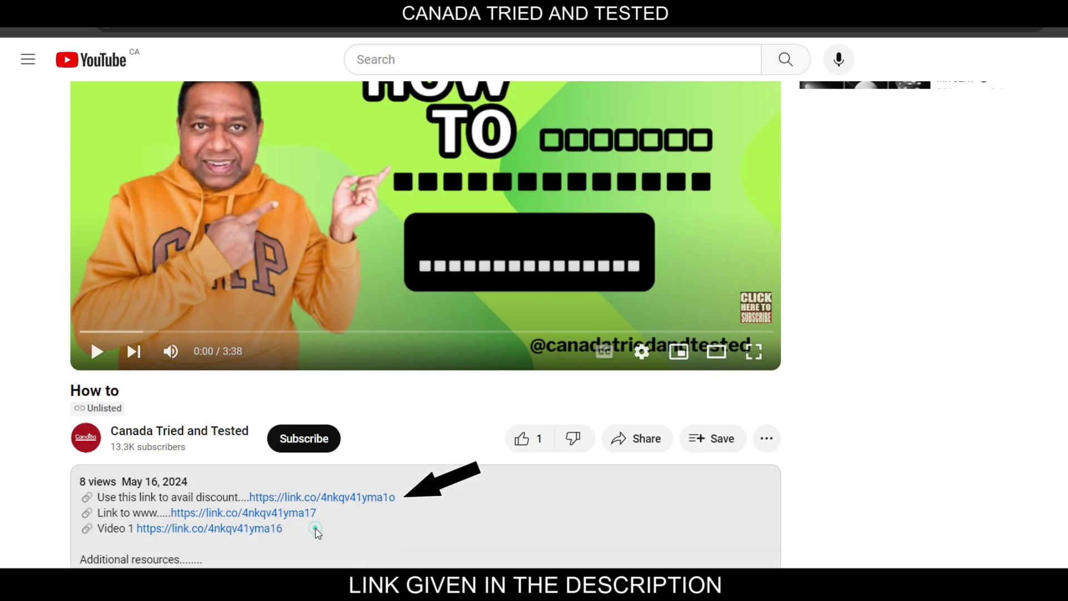
{"action": "scroll", "coordinate": [368, 504], "scroll_direction": "down", "scroll_amount": 3}
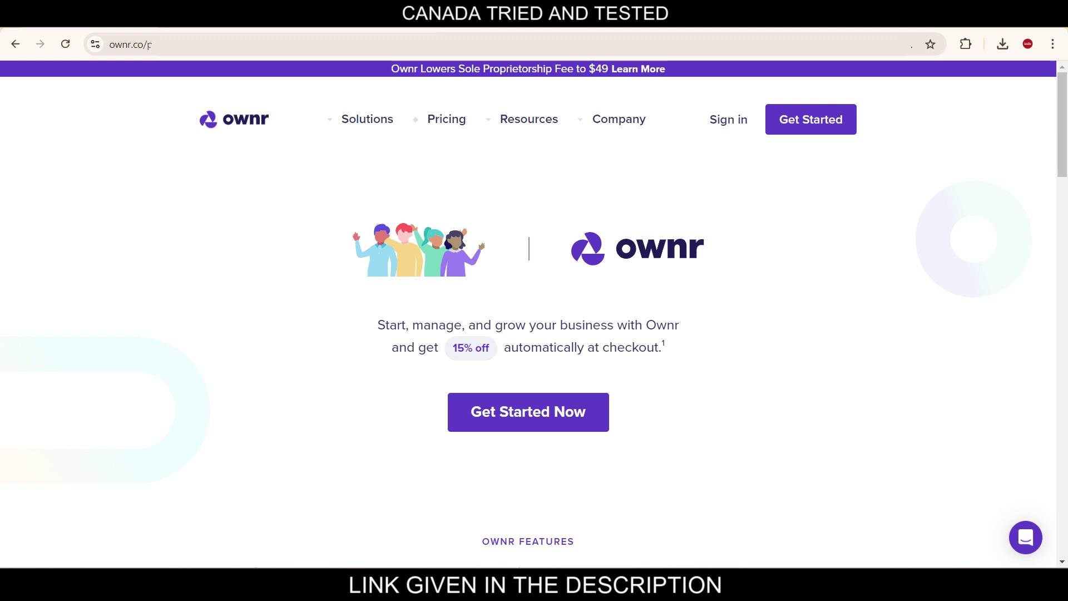
- Start registering a new business in Ownr with Quebec as the province
{"action": "left_click", "coordinate": [528, 412]}
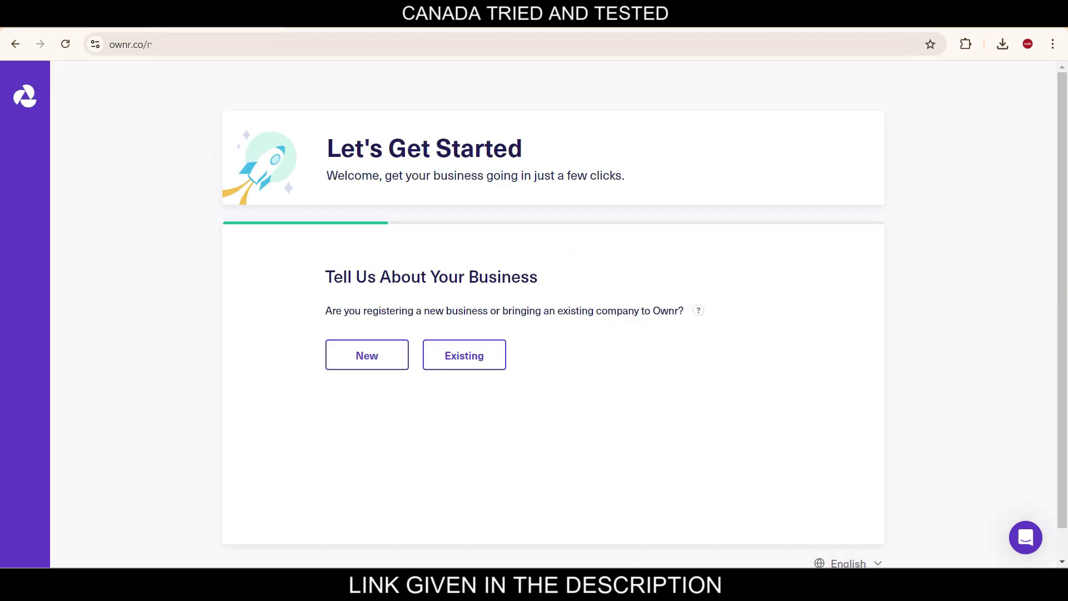
{"action": "left_click", "coordinate": [367, 355]}
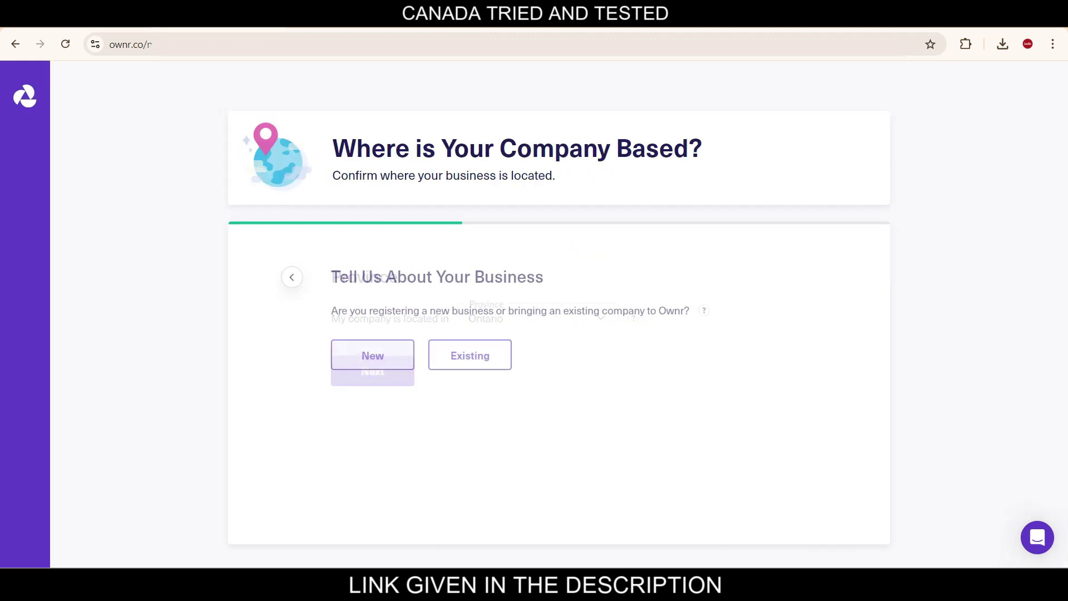
{"action": "left_click", "coordinate": [534, 318]}
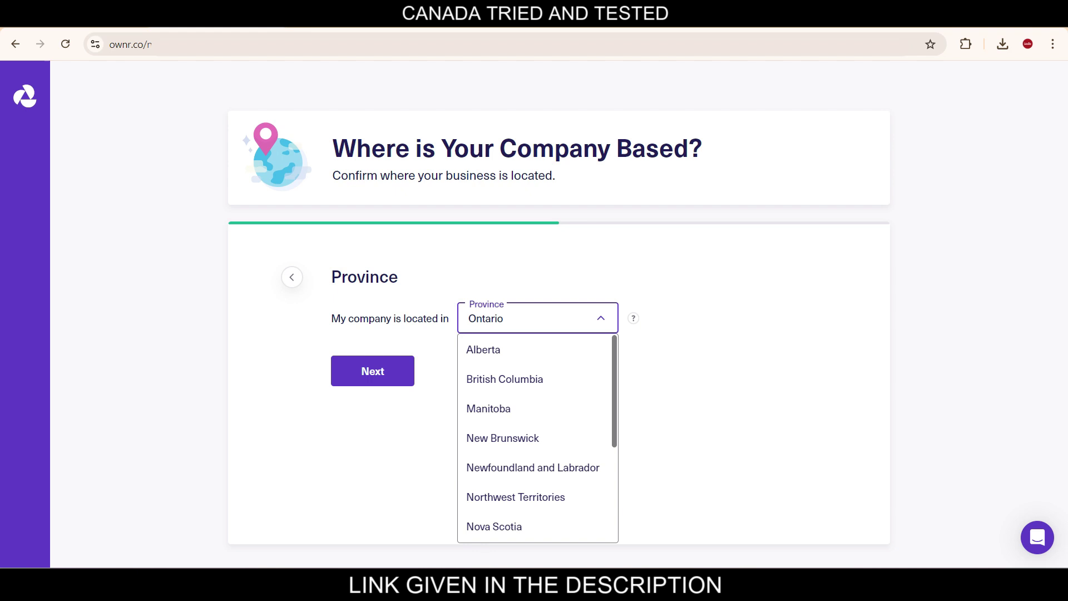
{"action": "scroll", "coordinate": [534, 350], "scroll_direction": "down", "scroll_amount": 3}
{"action": "left_click", "coordinate": [534, 468]}
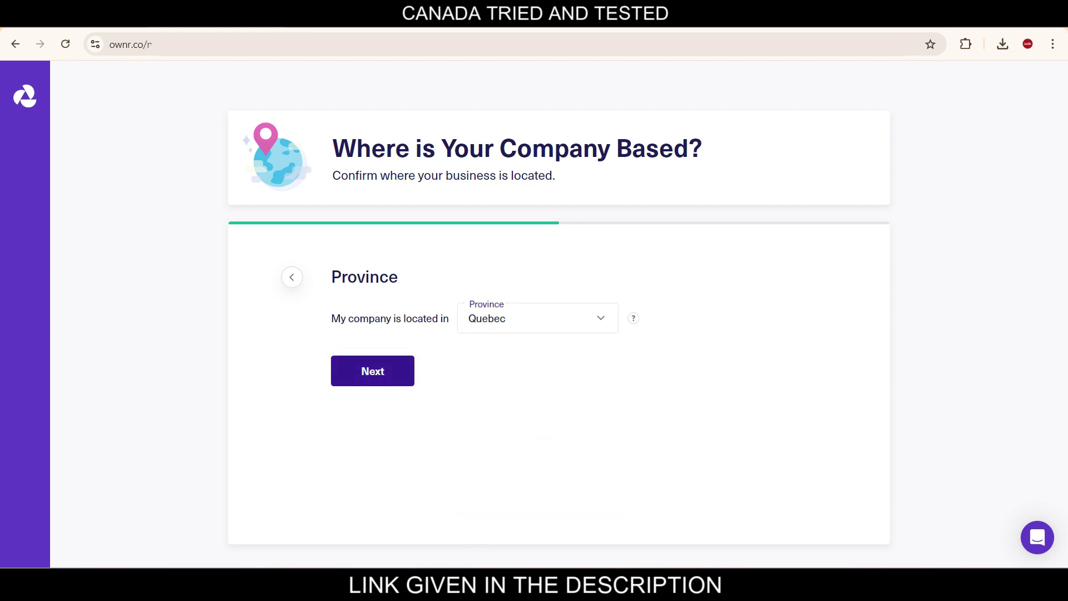
{"action": "left_click", "coordinate": [372, 370]}
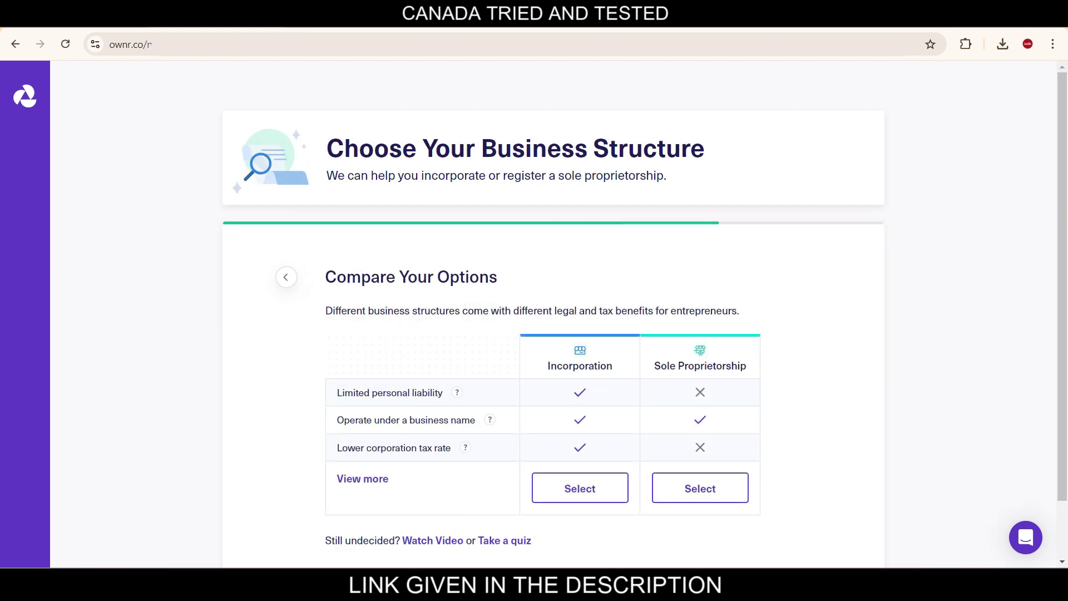
- Choose Sole Proprietorship and paste the French name NovaVision Conseil
{"action": "left_click", "coordinate": [701, 488]}
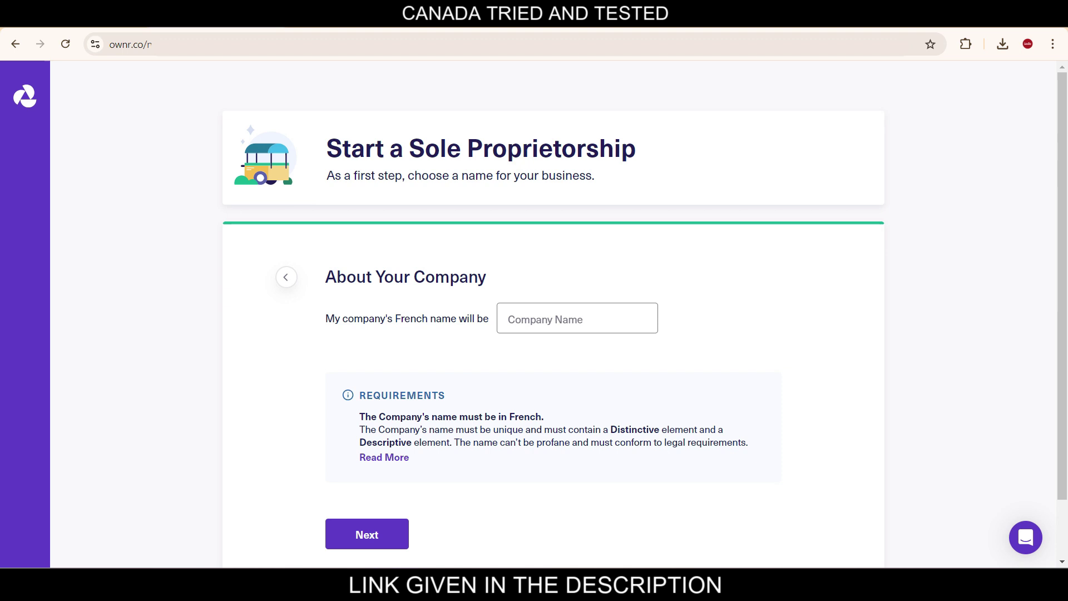
{"action": "type", "text": "NovaVision Conseil"}
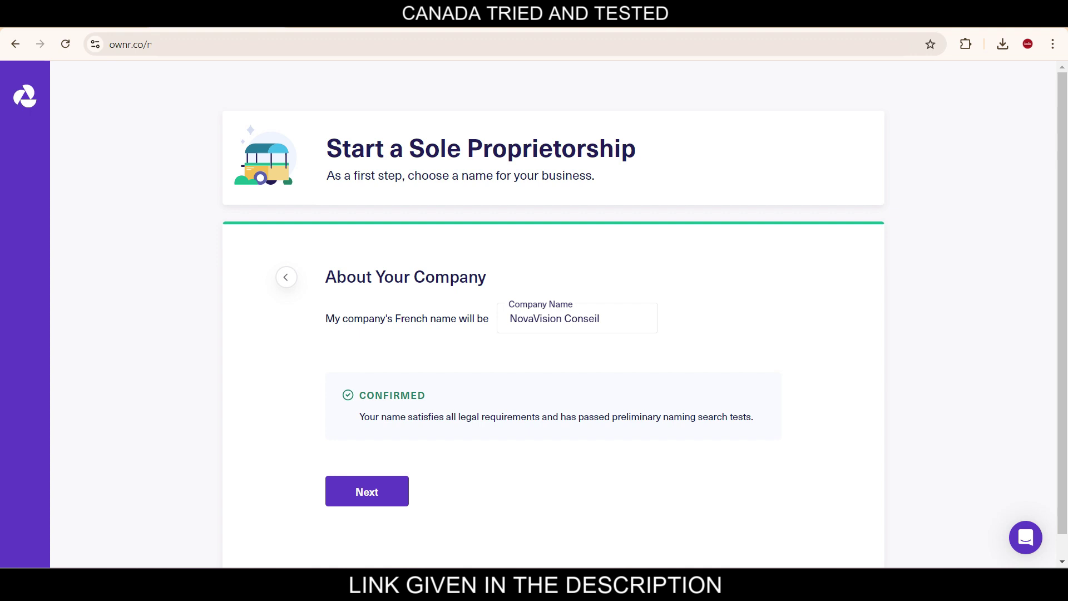
- Submit the name, then complete sign-up and account details with a Quebec residence
{"action": "key", "text": "Return"}
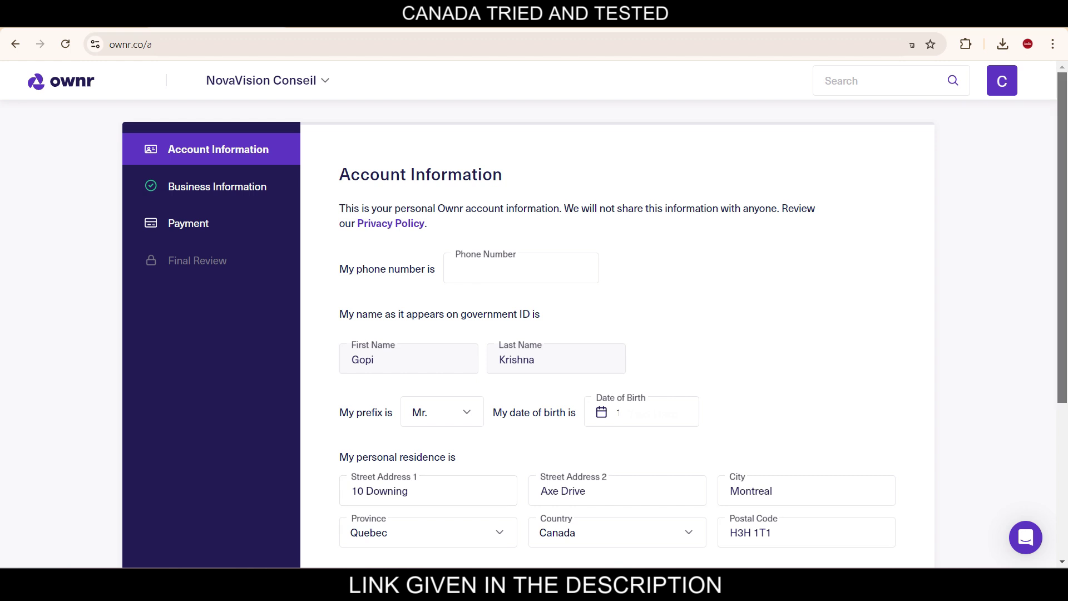
{"action": "scroll", "coordinate": [534, 333], "scroll_direction": "down", "scroll_amount": 5}
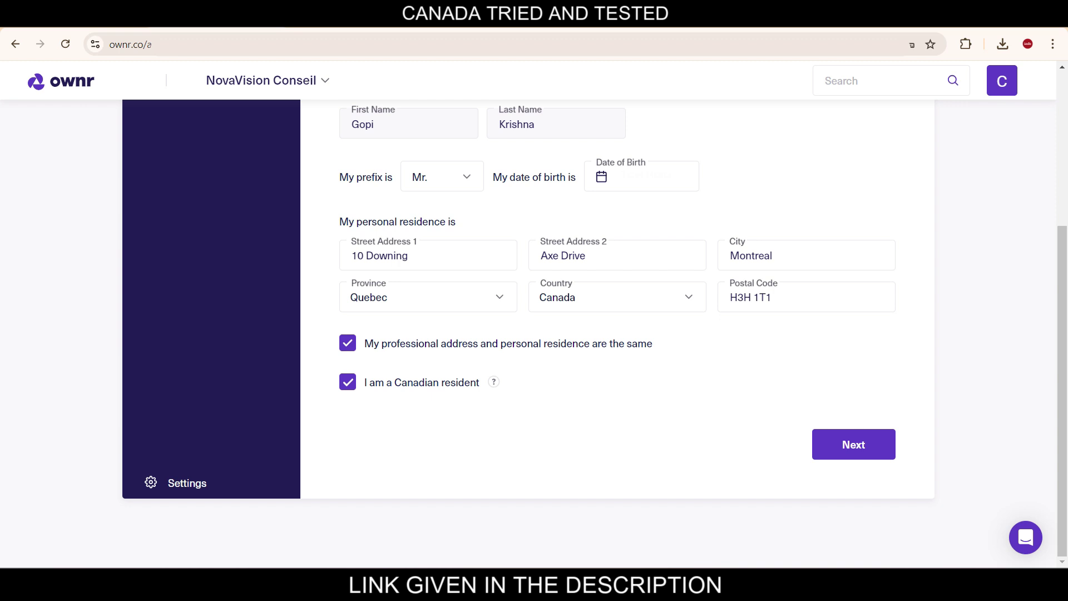
{"action": "mouse_move", "coordinate": [494, 382]}
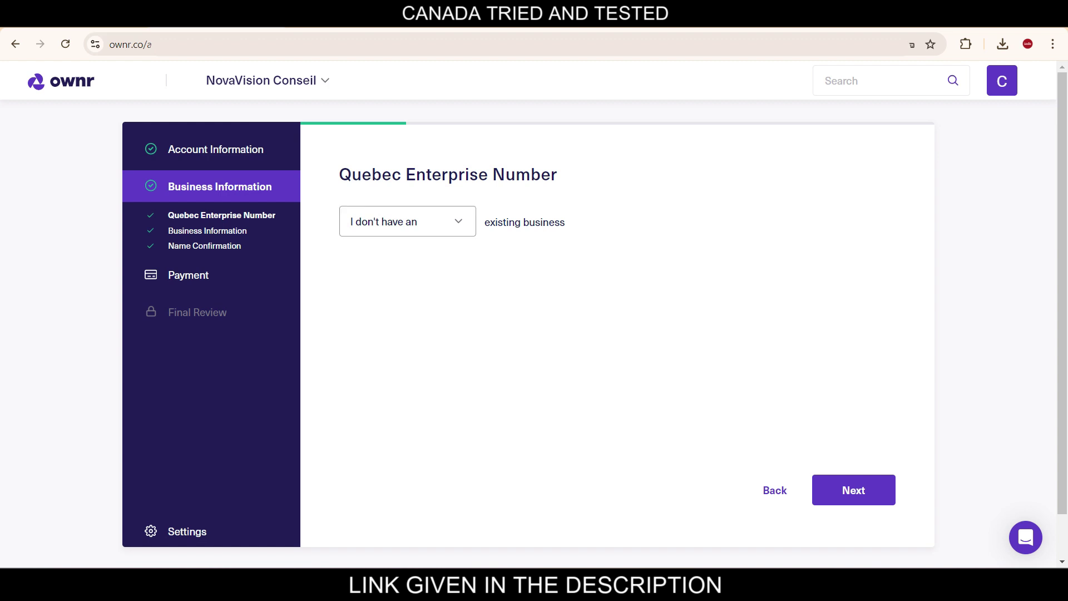
- Keep 'I don't have an existing business' for the Quebec Enterprise Number and continue
{"action": "left_click", "coordinate": [408, 222]}
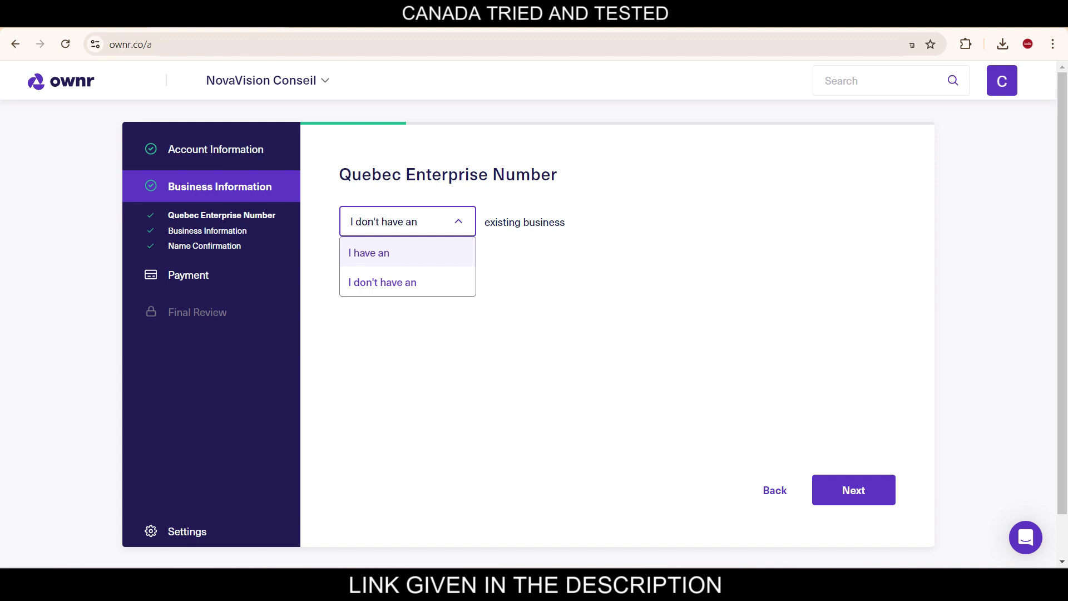
{"action": "key", "text": "Escape"}
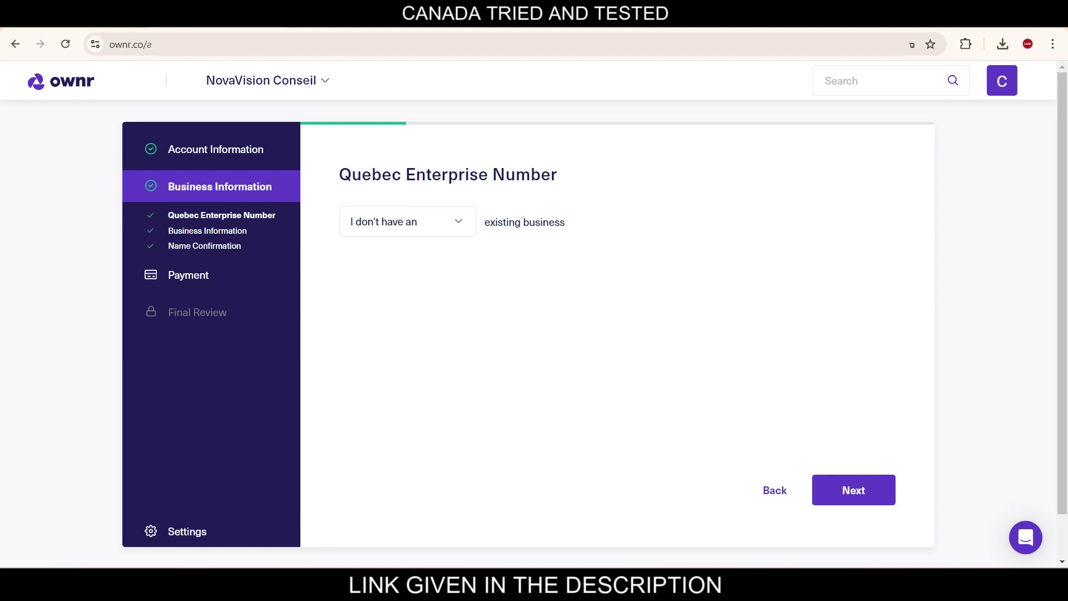
{"action": "left_click", "coordinate": [854, 490]}
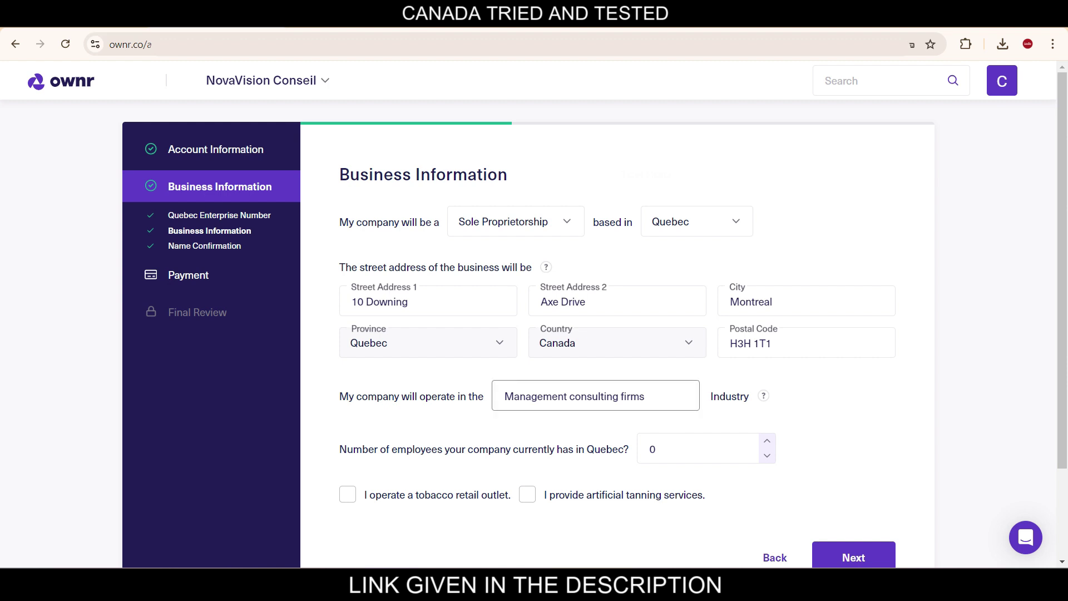
- Change the business industry to Management consulting firms
{"action": "left_click", "coordinate": [645, 396]}
{"action": "key", "text": "BackSpace"}
{"action": "key", "text": "BackSpace"}
{"action": "key", "text": "BackSpace"}
{"action": "key", "text": "BackSpace"}
{"action": "key", "text": "BackSpace"}
{"action": "key", "text": "BackSpace"}
{"action": "key", "text": "BackSpace"}
{"action": "key", "text": "BackSpace"}
{"action": "key", "text": "BackSpace"}
{"action": "key", "text": "BackSpace"}
{"action": "key", "text": "BackSpace"}
{"action": "key", "text": "BackSpace"}
{"action": "key", "text": "BackSpace"}
{"action": "key", "text": "BackSpace"}
{"action": "key", "text": "BackSpace"}
{"action": "key", "text": "BackSpace"}
{"action": "key", "text": "BackSpace"}
{"action": "key", "text": "BackSpace"}
{"action": "key", "text": "BackSpace"}
{"action": "key", "text": "BackSpace"}
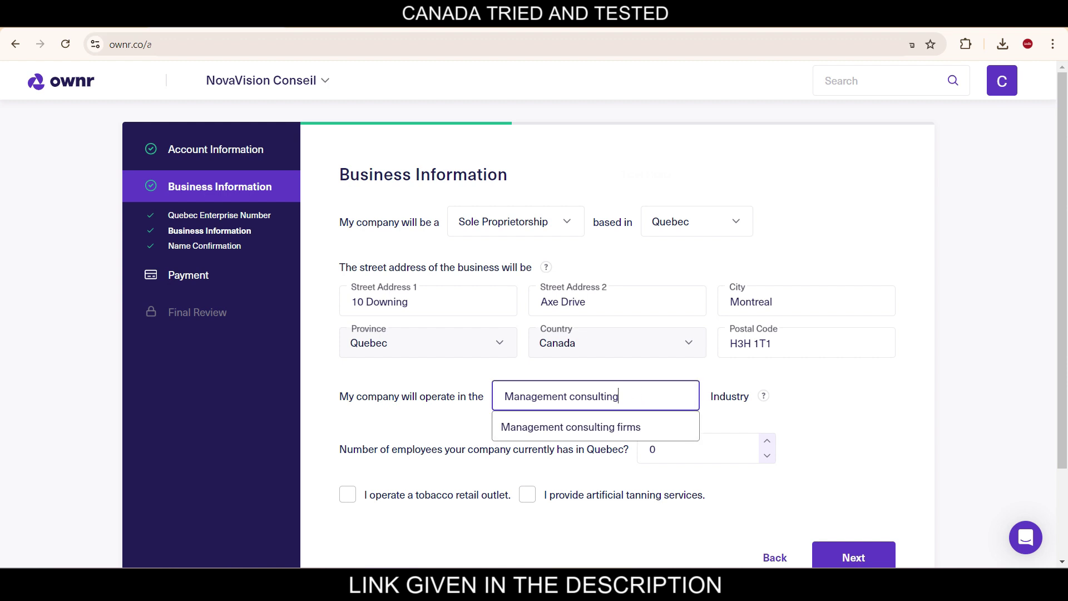
{"action": "type", "text": "M"}
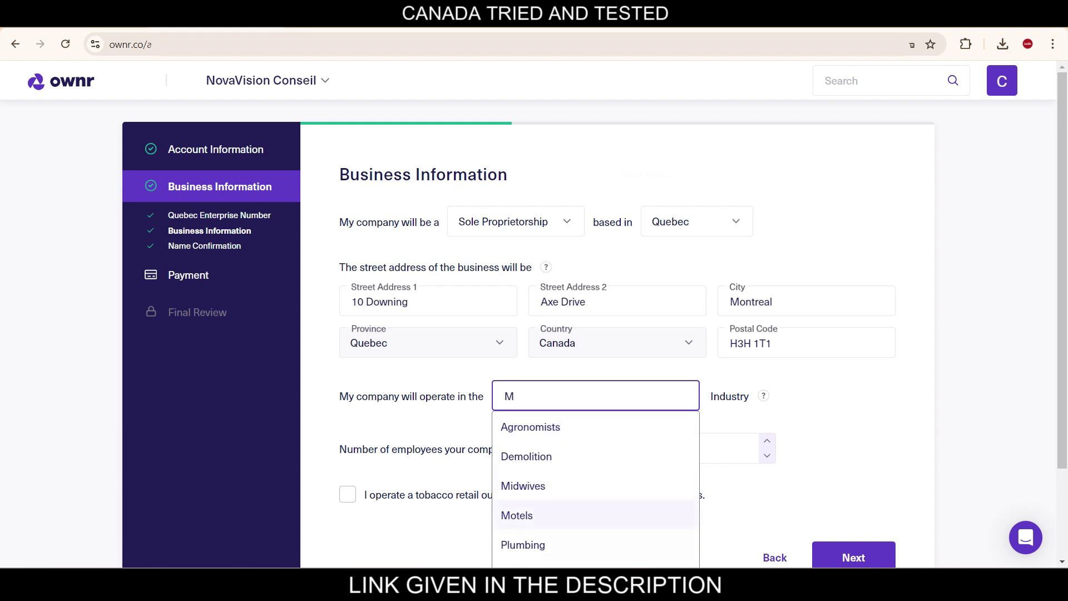
{"action": "type", "text": "ANA"}
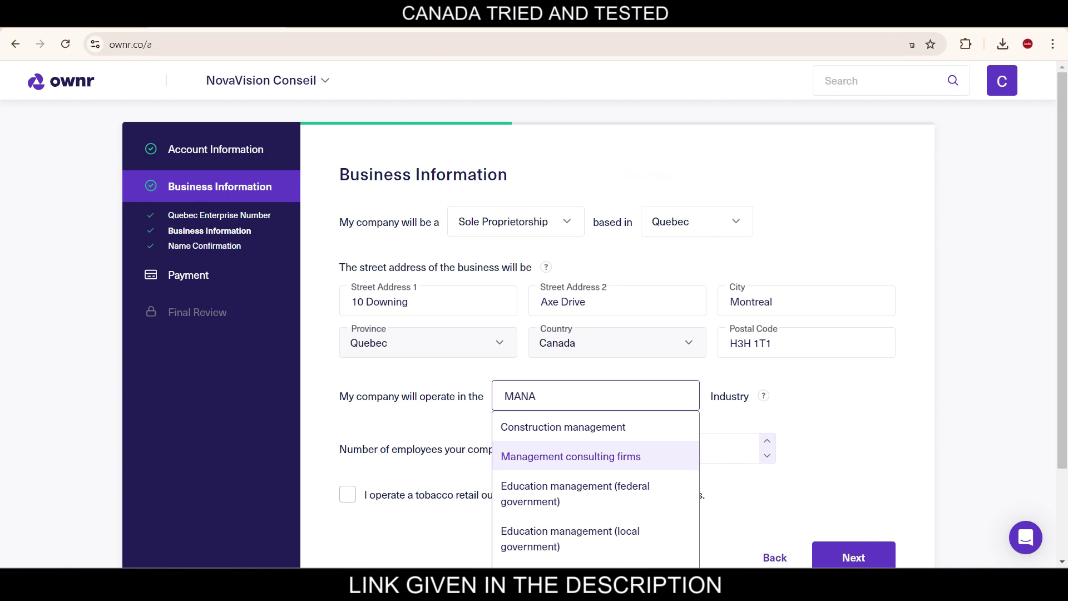
{"action": "key", "text": "Return"}
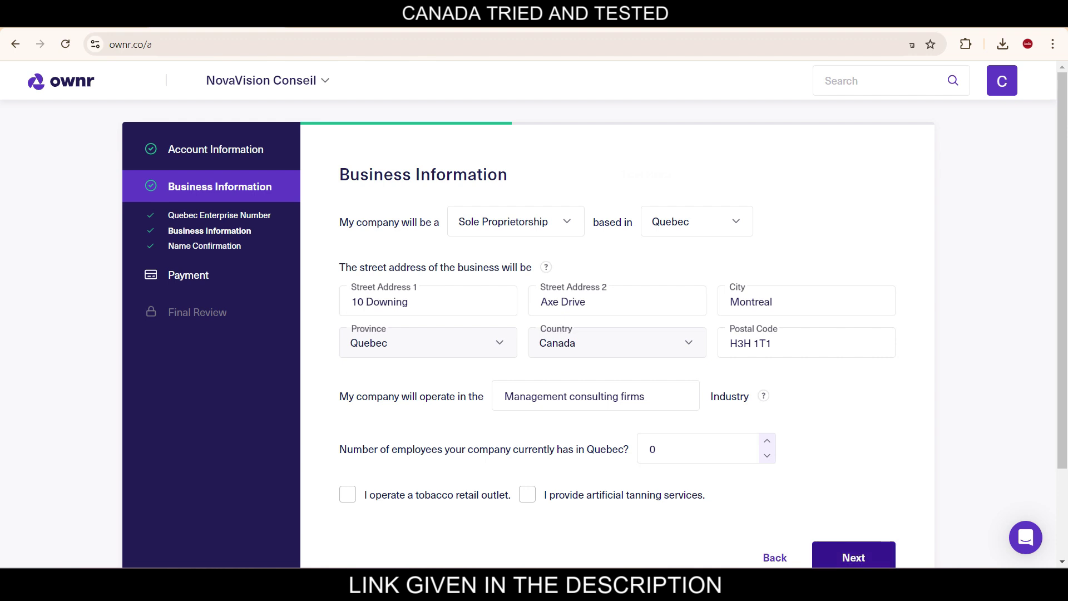
- Continue from Business Information to confirm the NovaVision Conseil name and description
{"action": "left_click", "coordinate": [854, 557]}
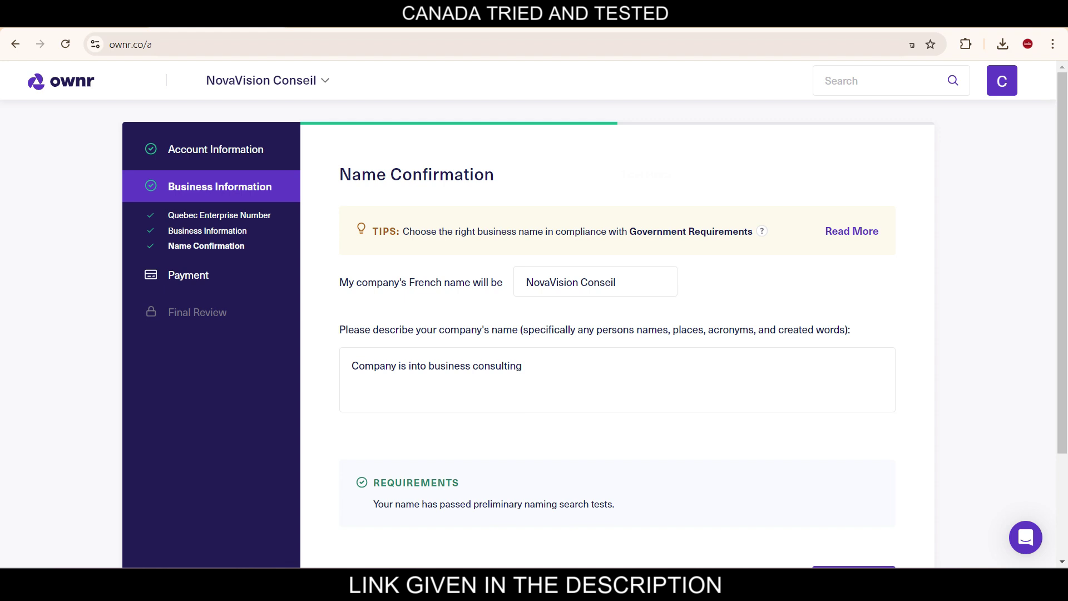
{"action": "mouse_move", "coordinate": [762, 231]}
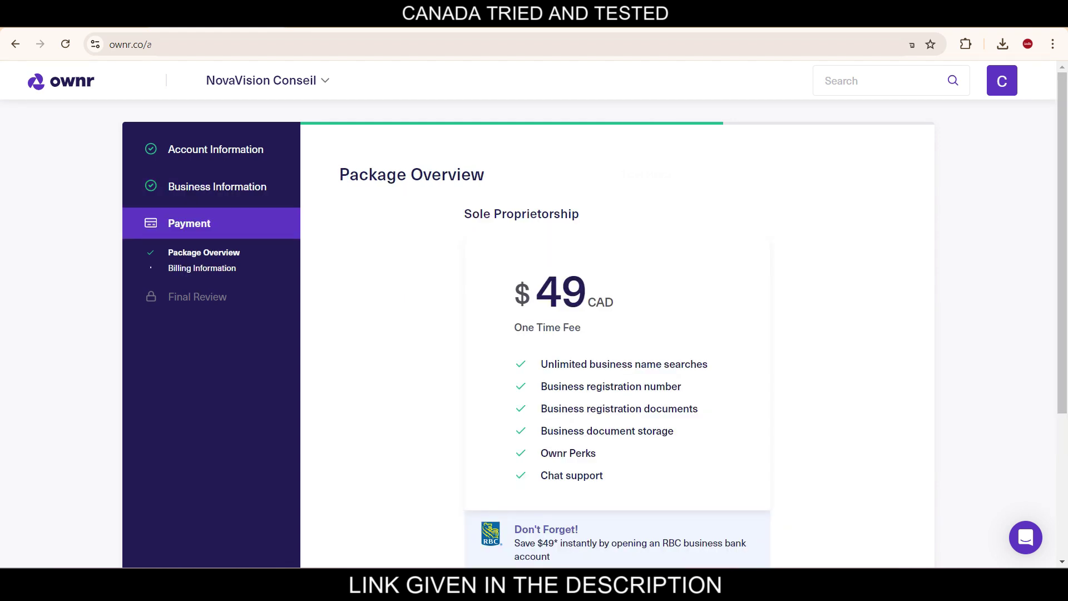
- Review the billing fees, where the RBC Bank Account discount brings the total to $7.34
{"action": "scroll", "coordinate": [590, 333], "scroll_direction": "down", "scroll_amount": 4}
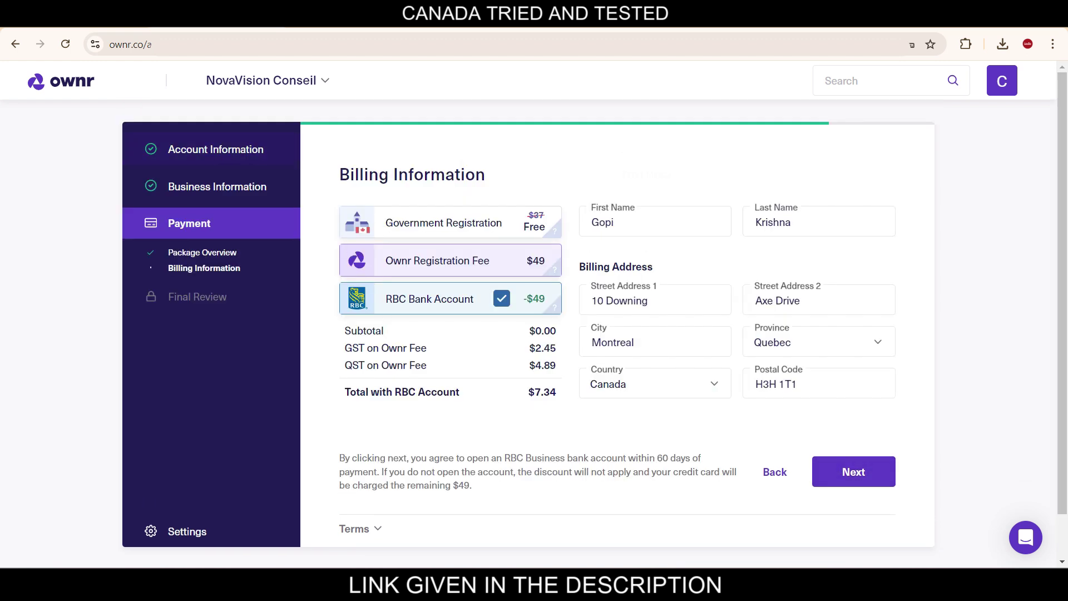
{"action": "mouse_move", "coordinate": [554, 229]}
{"action": "mouse_move", "coordinate": [554, 269]}
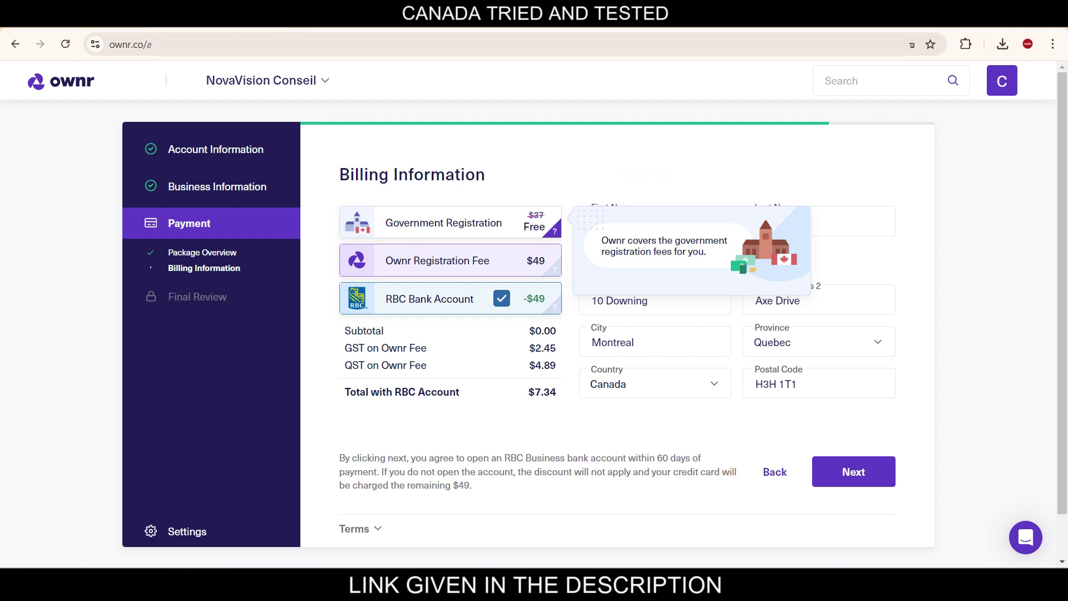
{"action": "mouse_move", "coordinate": [554, 306]}
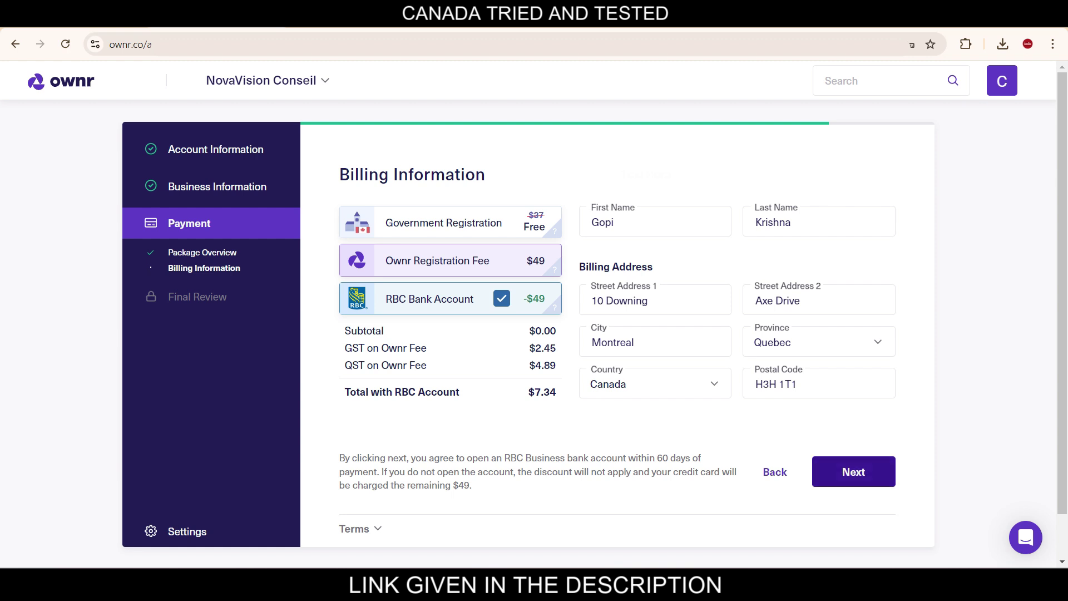
- Continue past the billing address to the card payment fields
{"action": "left_click", "coordinate": [854, 471]}
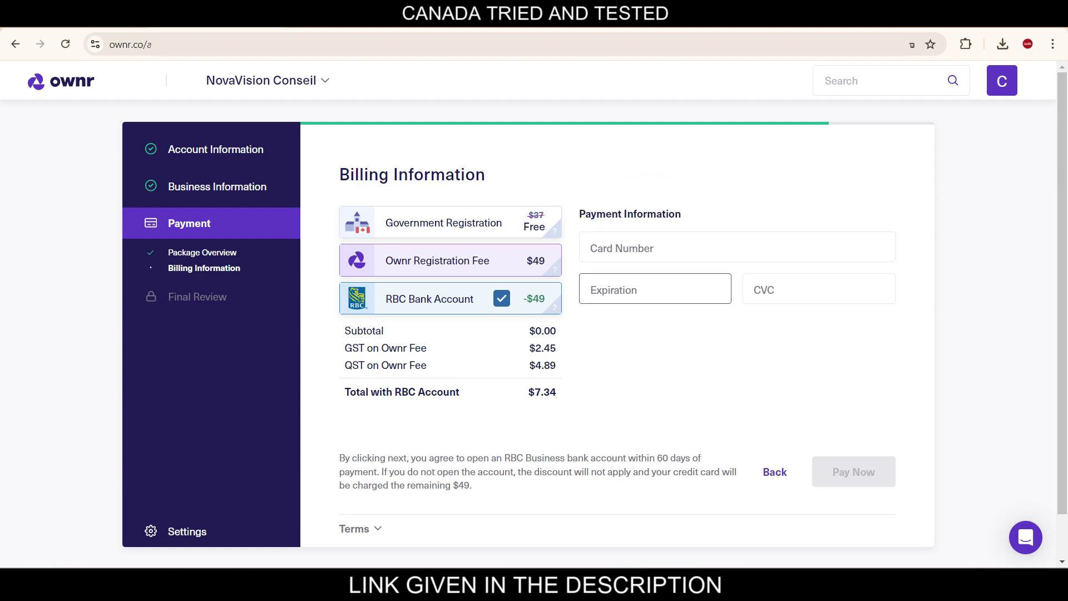